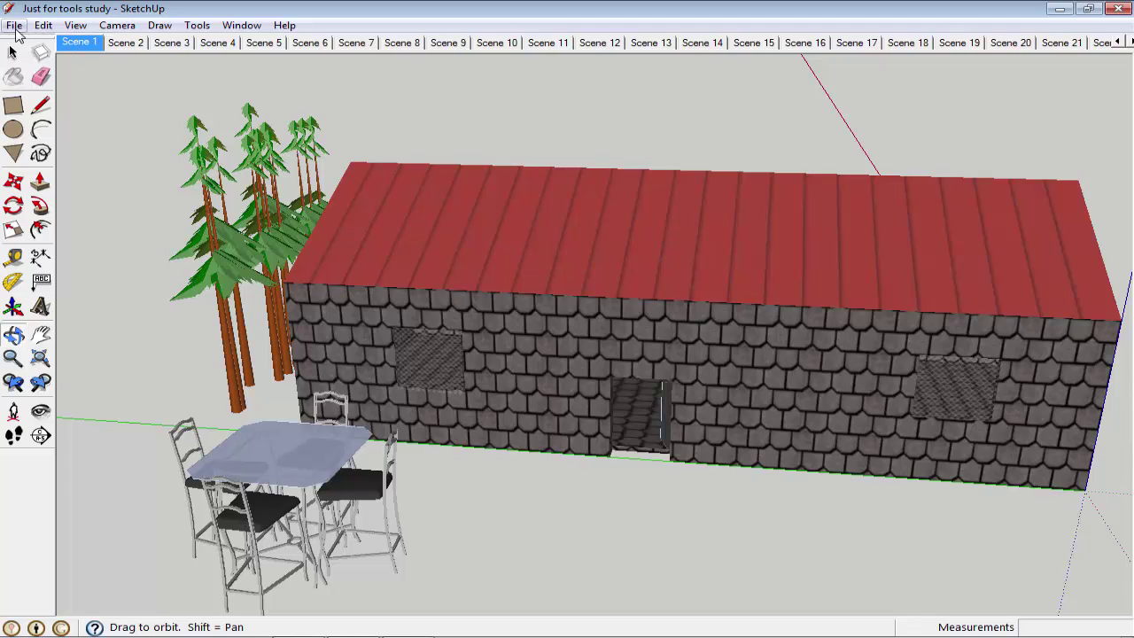
- Open SketchUp's File menu to reach Export > Animation
left_click(15, 27)
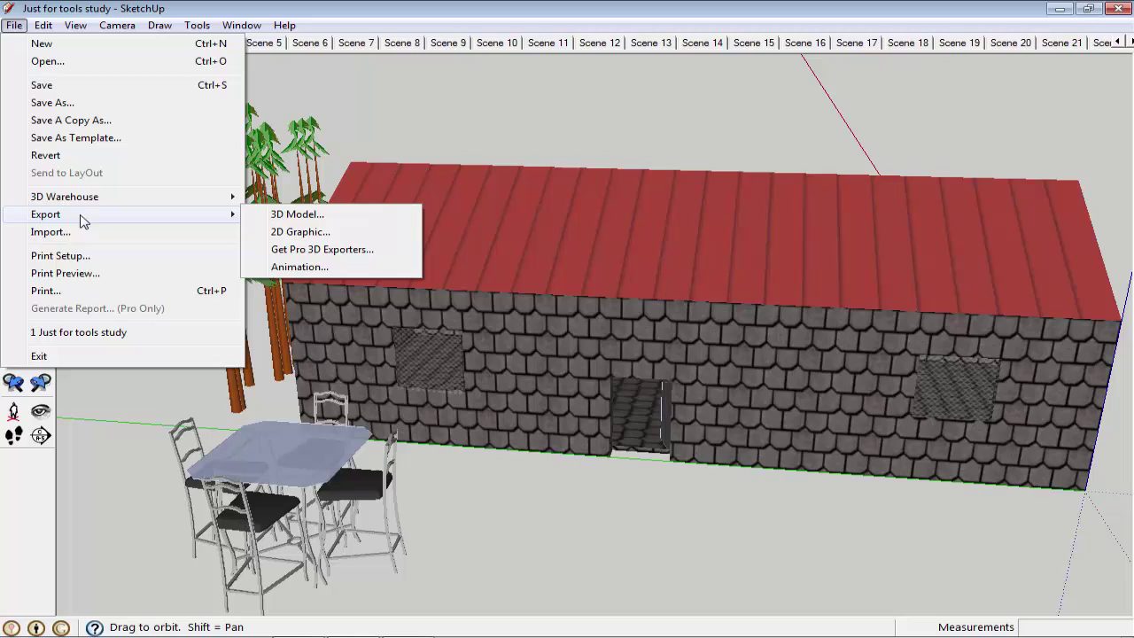
- Start the animation export and save into a new Desktop folder named 'Google Sketchup'
mouse_move(45, 214)
left_click(340, 269)
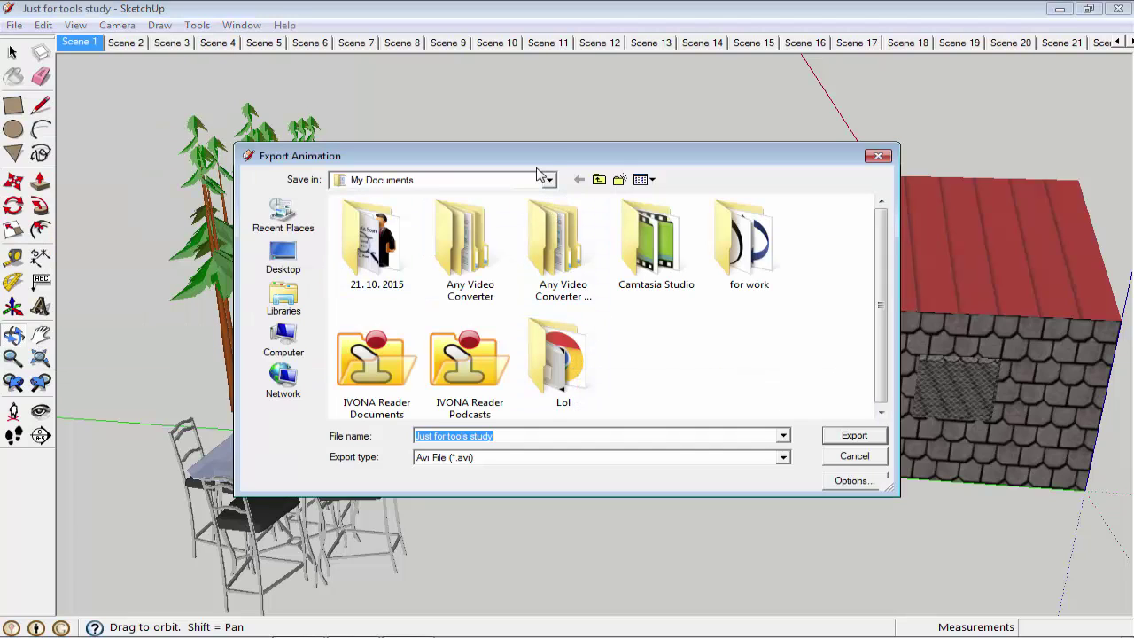
left_click_drag(535, 157, 535, 108)
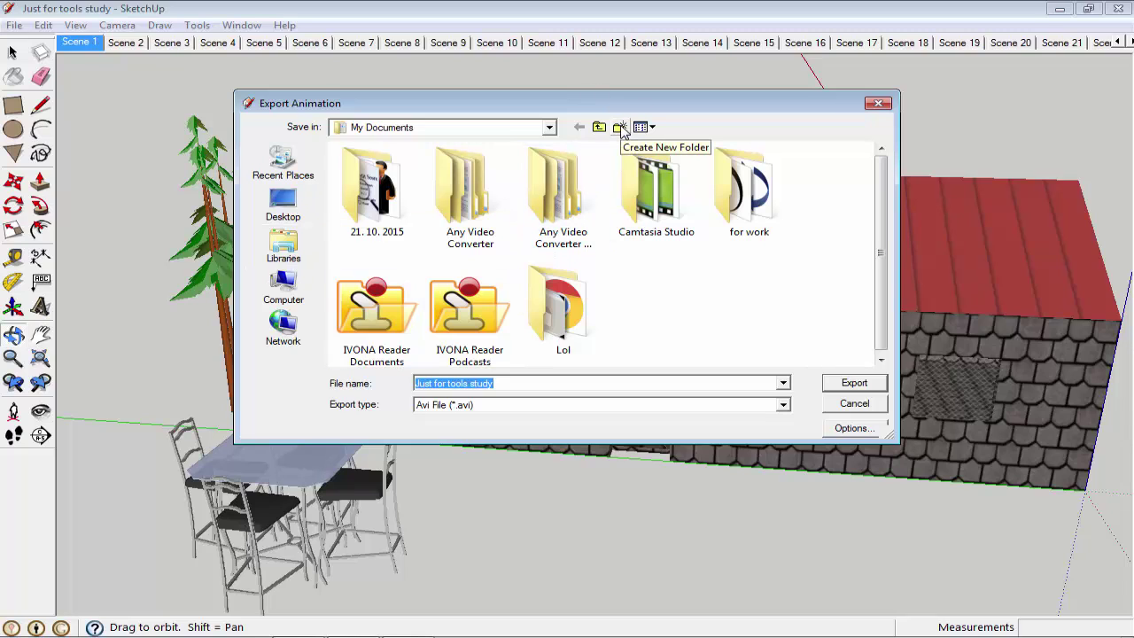
left_click(304, 208)
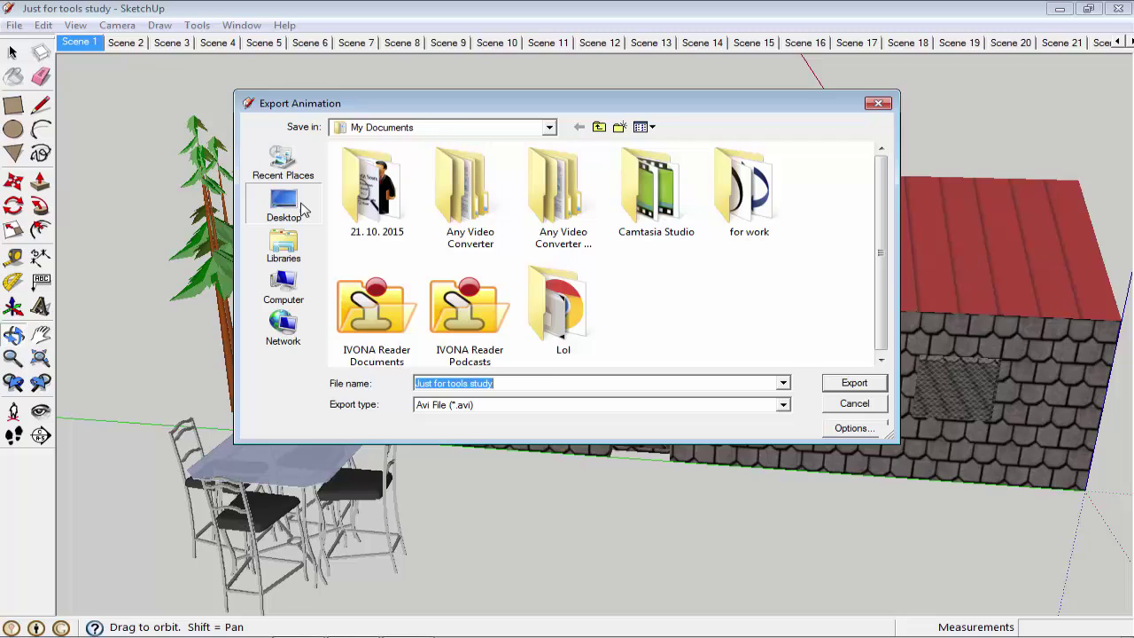
left_click(751, 283)
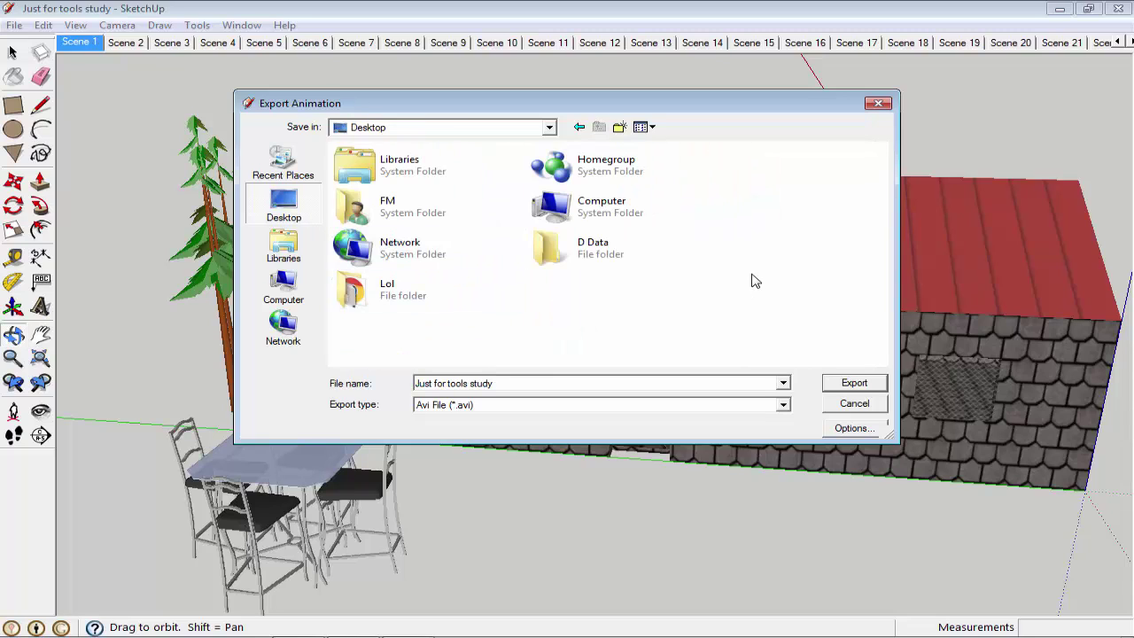
left_click(617, 130)
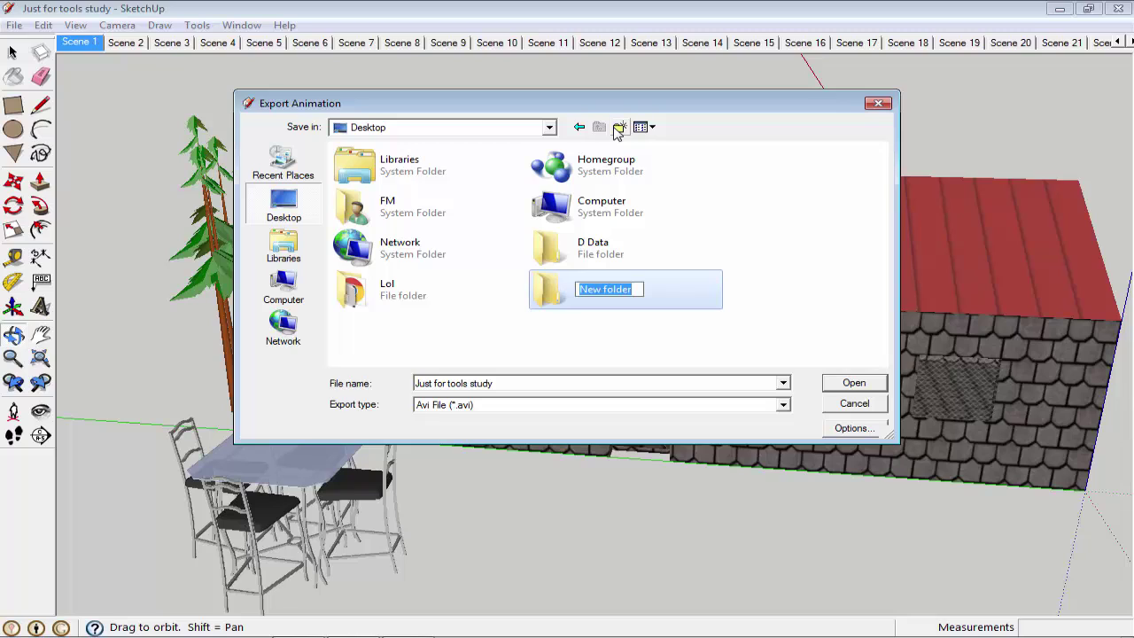
type("Google S")
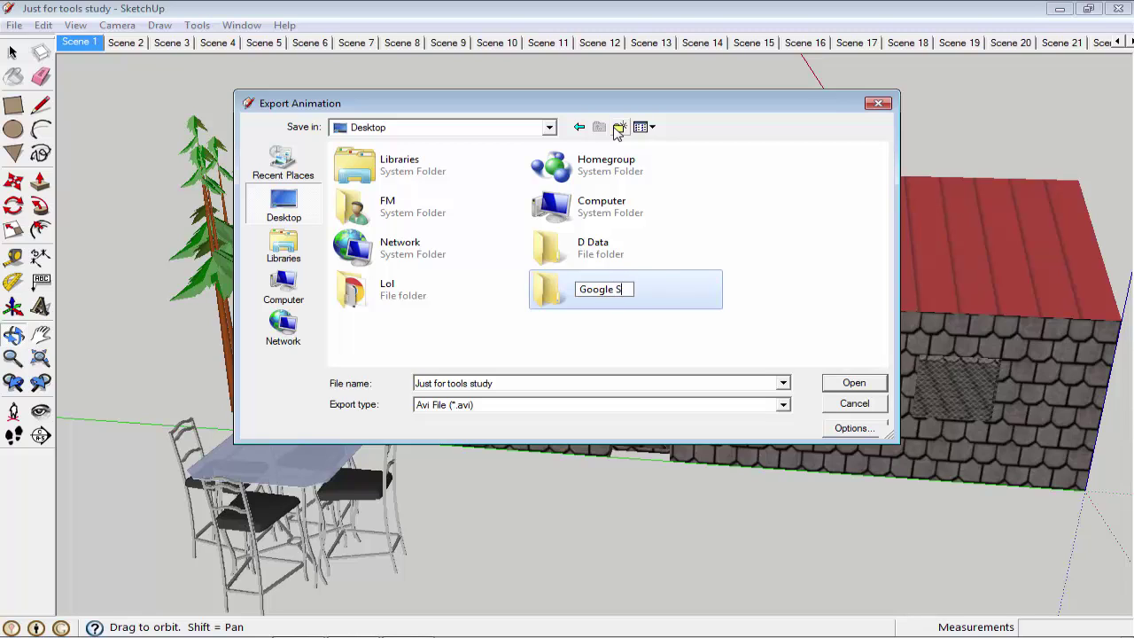
type("ketch")
type("up")
key("Return")
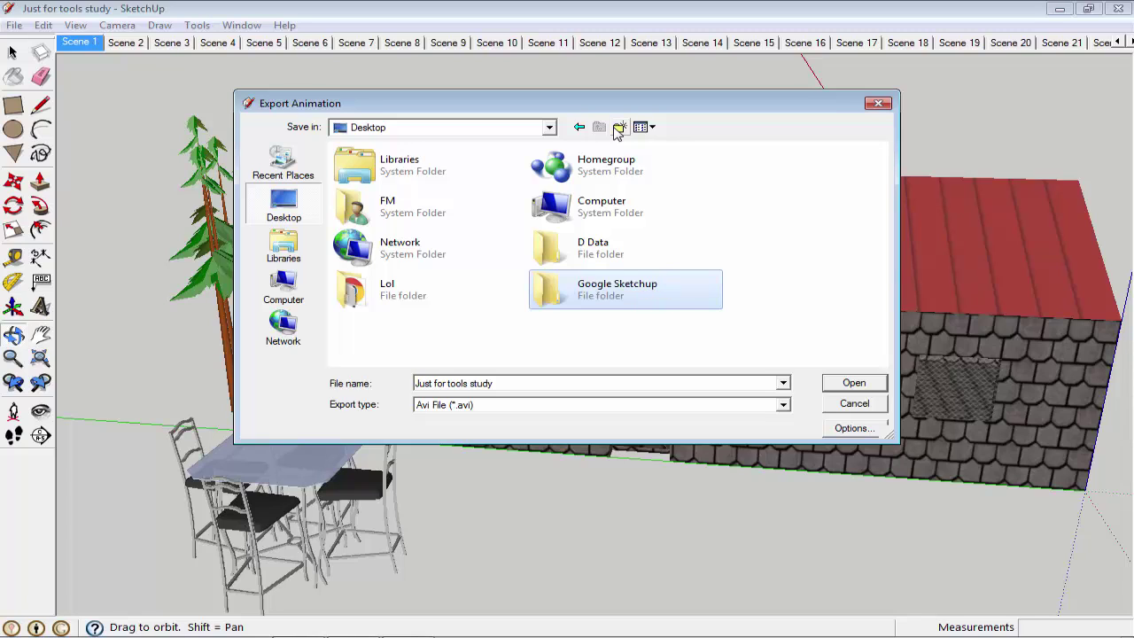
key("Return")
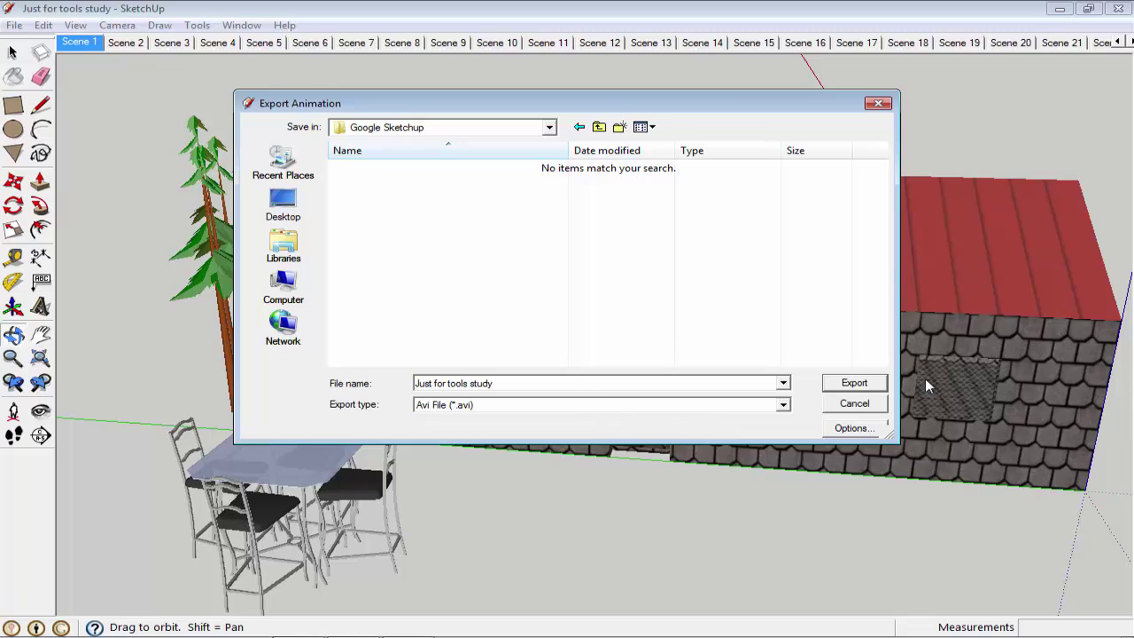
- Open the Animation Export Options dialog with the Options button
left_click(849, 429)
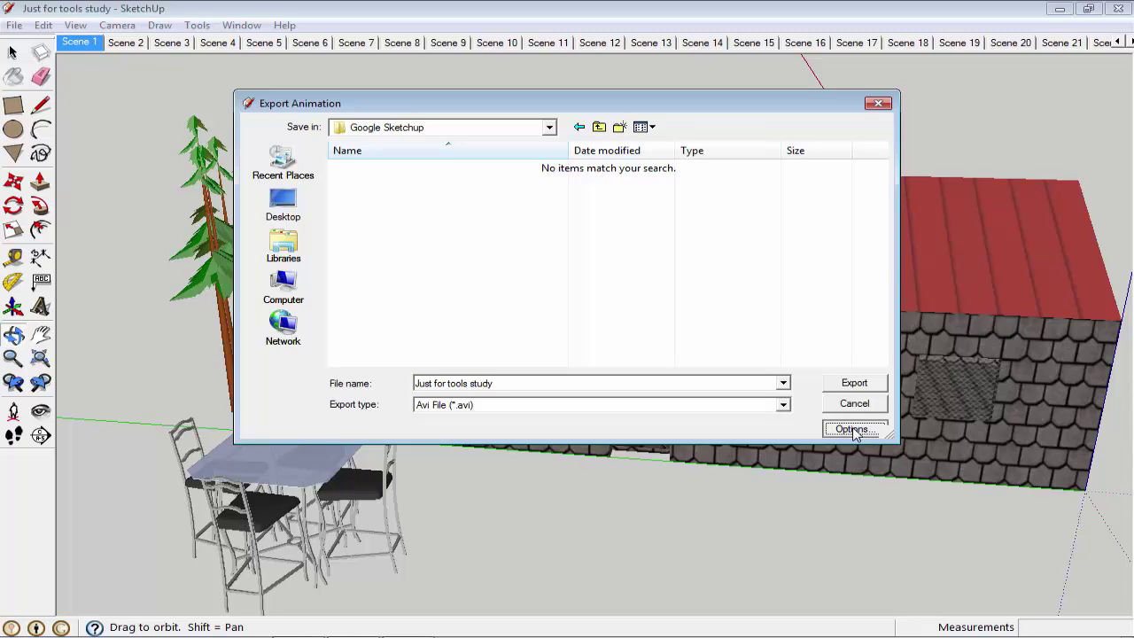
left_click(853, 430)
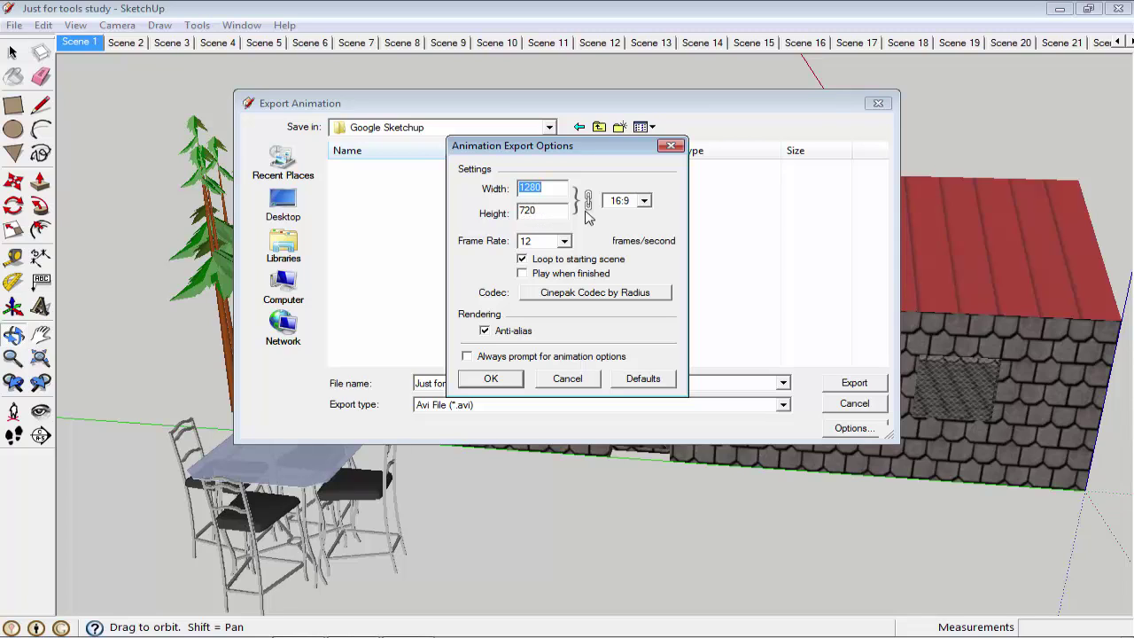
- Try a 4:3 aspect ratio, then return to 16:9 at 1280 by 720
left_click(623, 202)
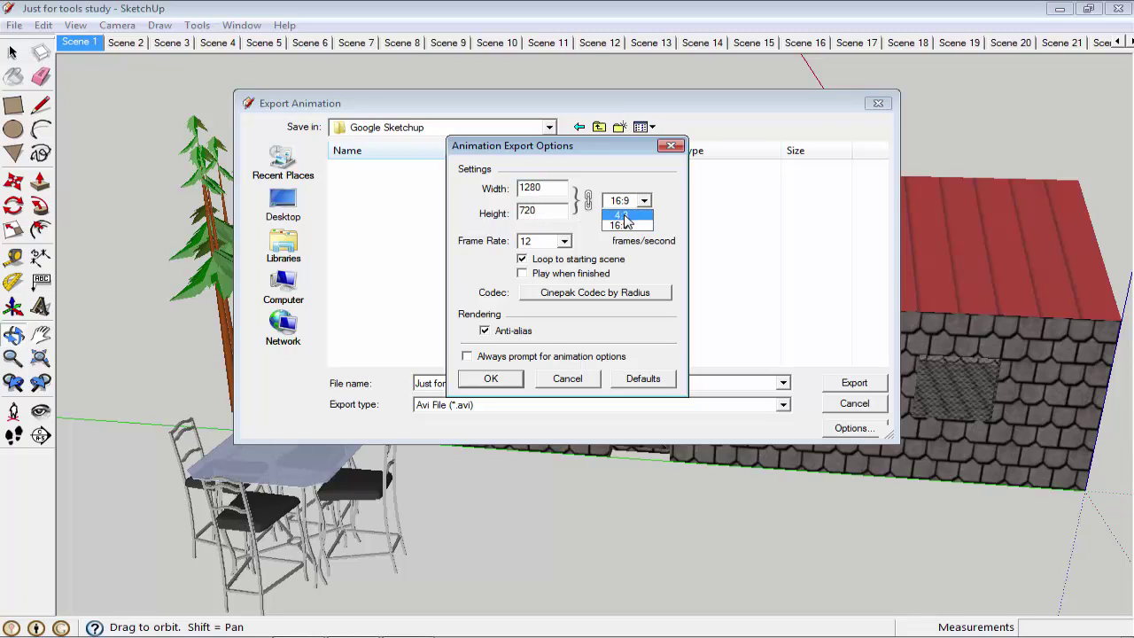
left_click(625, 216)
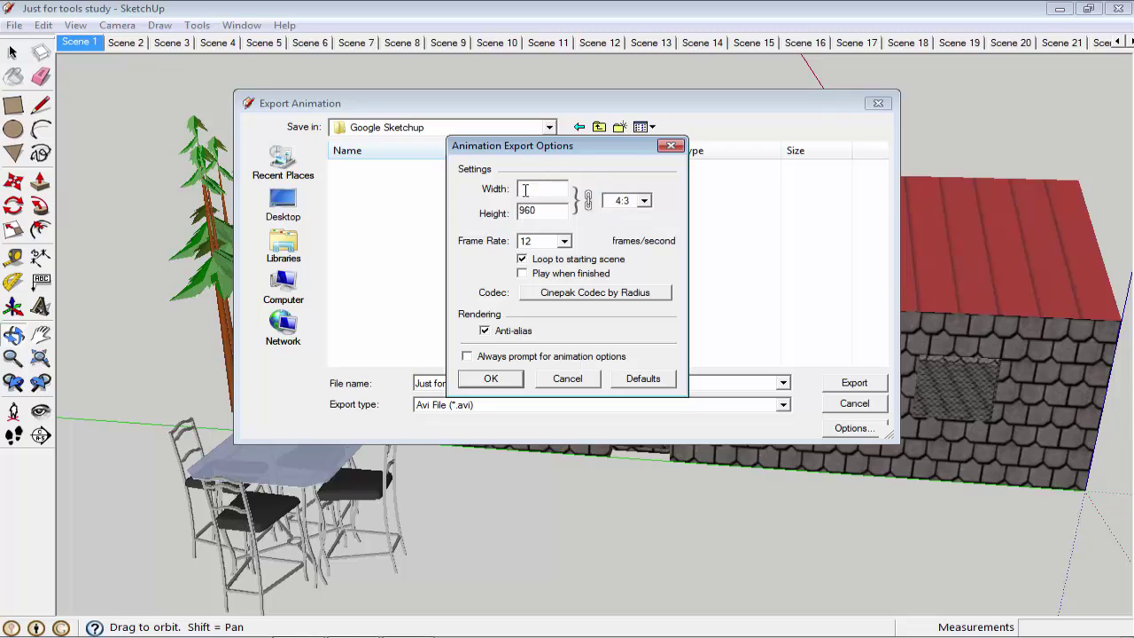
left_click_drag(542, 189, 502, 189)
type("1280")
left_click(587, 200)
left_click(587, 202)
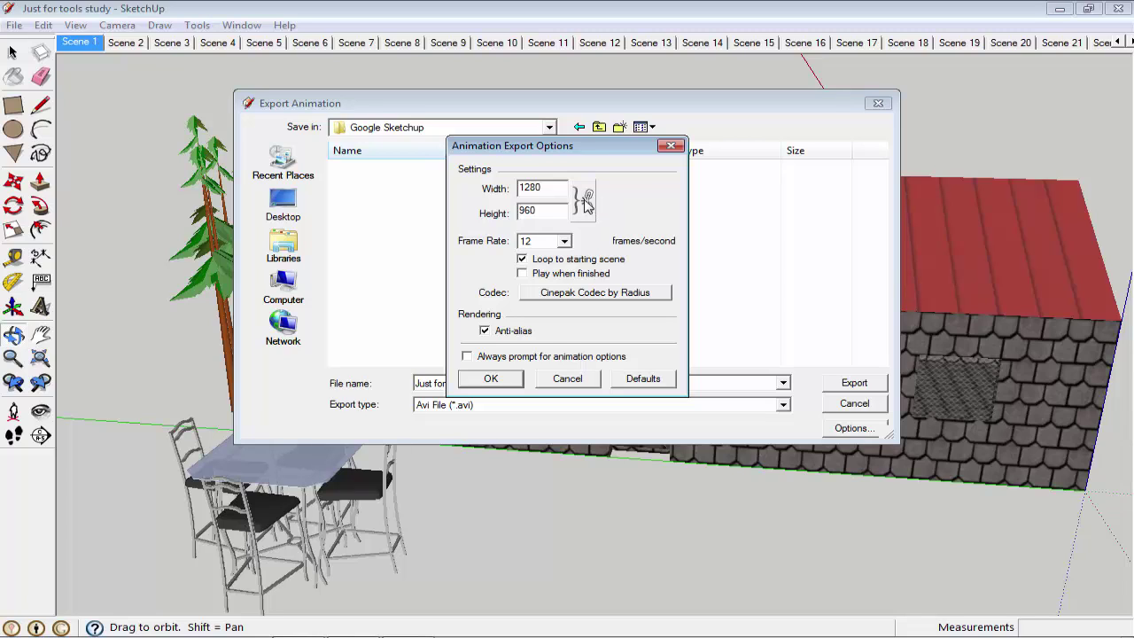
left_click_drag(544, 188, 507, 188)
mouse_move(537, 210)
left_mouse_down()
mouse_move(521, 211)
mouse_move(523, 188)
left_mouse_up()
left_click(588, 201)
left_click(625, 201)
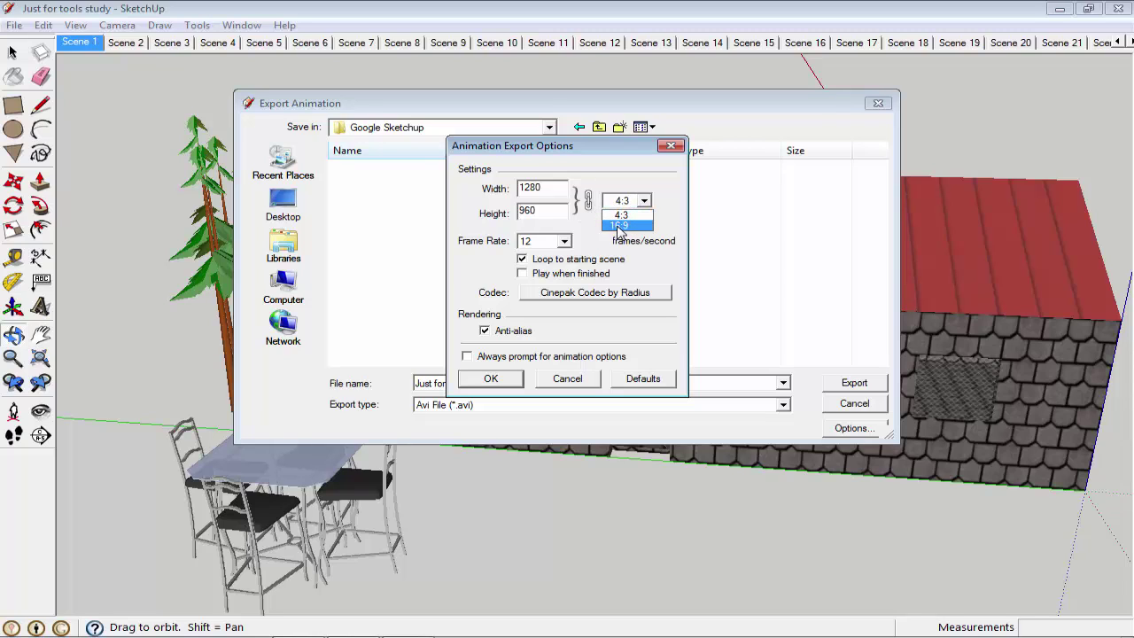
left_click(622, 227)
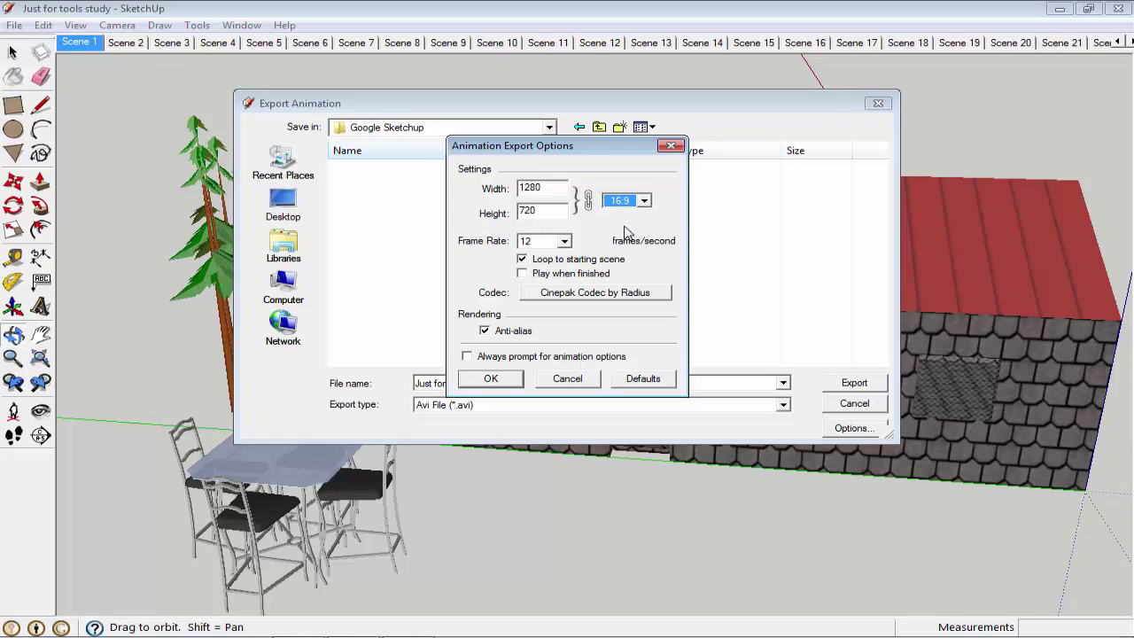
double_click(527, 189)
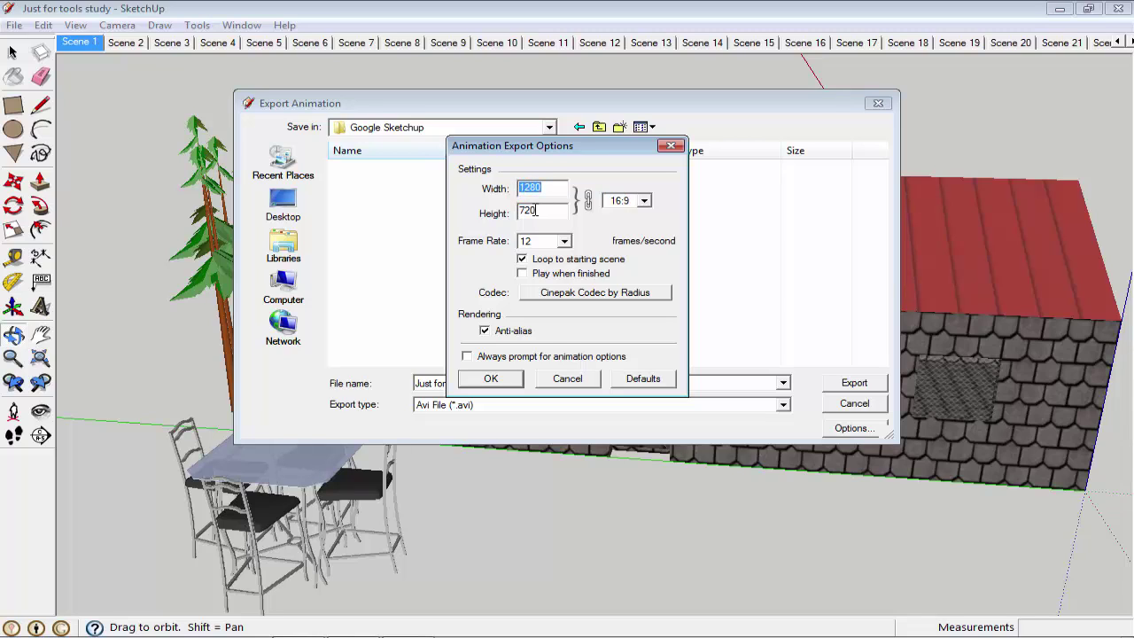
double_click(515, 211)
- Unlink width and height and try a larger custom width of 1920
left_click(589, 209)
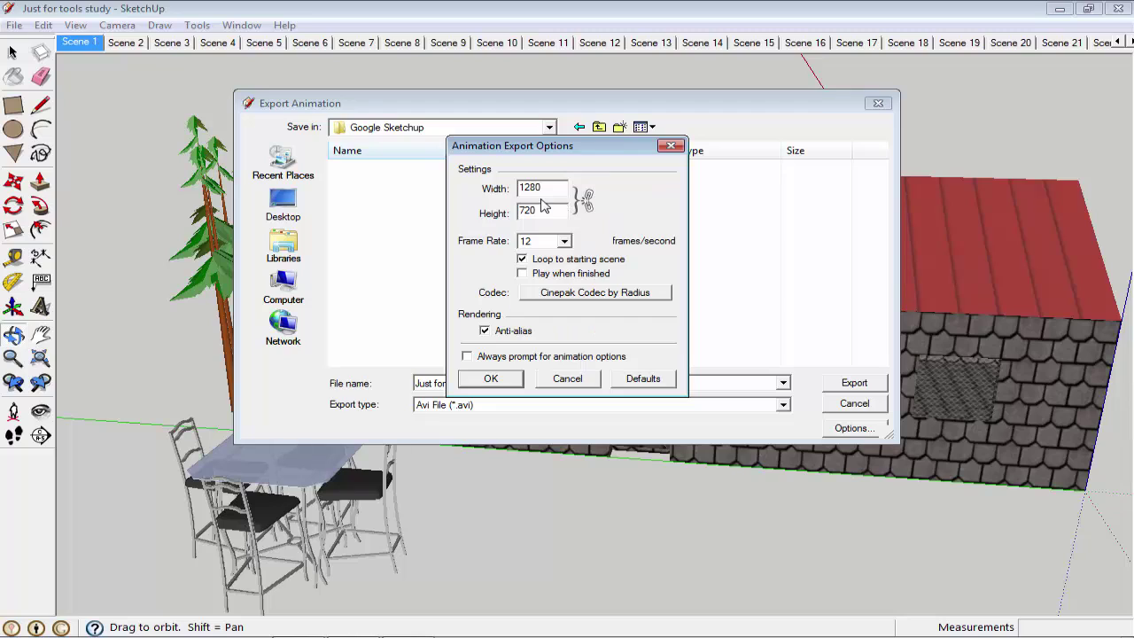
left_click(588, 206)
type("1")
key("Tab")
type("108")
double_click(555, 187)
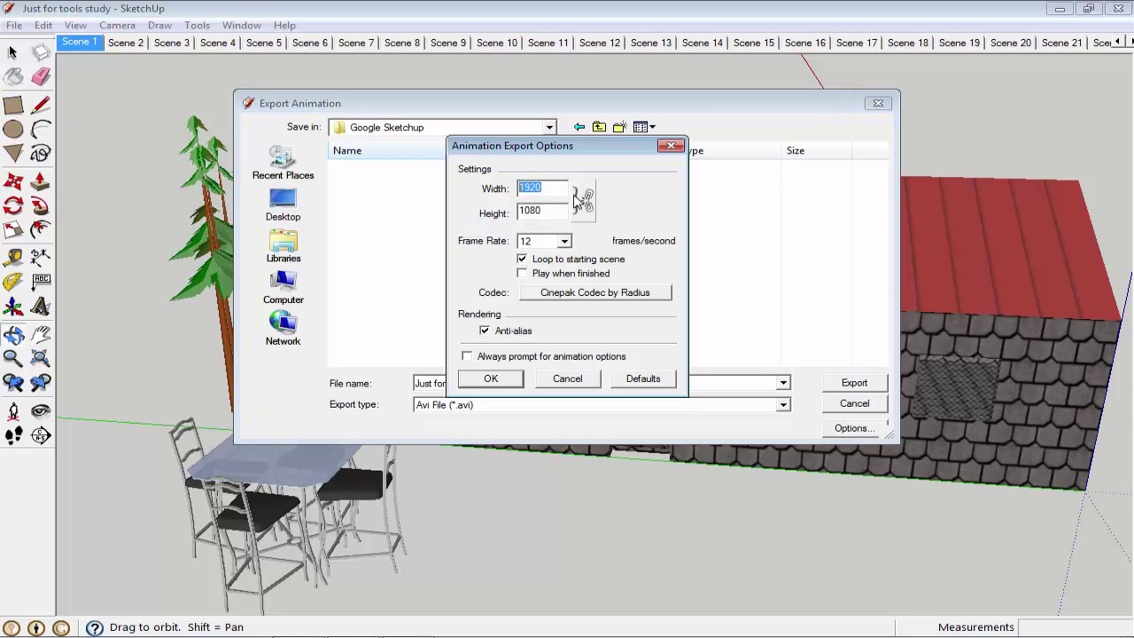
left_click(587, 202)
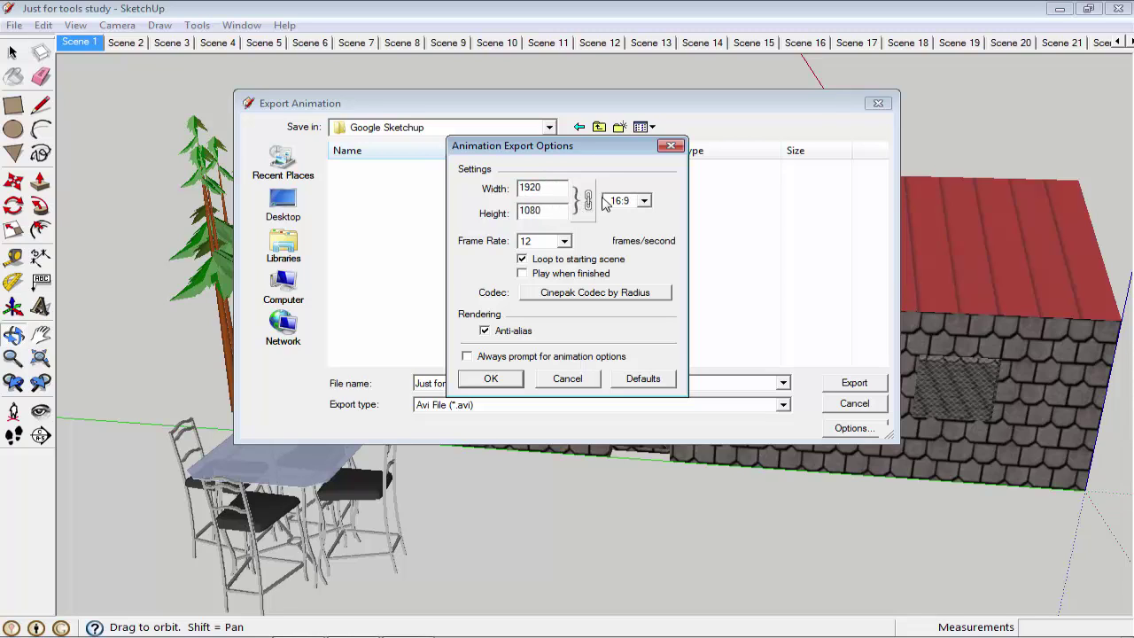
- Relock the 16:9 aspect ratio and re-enter the width as 1280
left_click(623, 201)
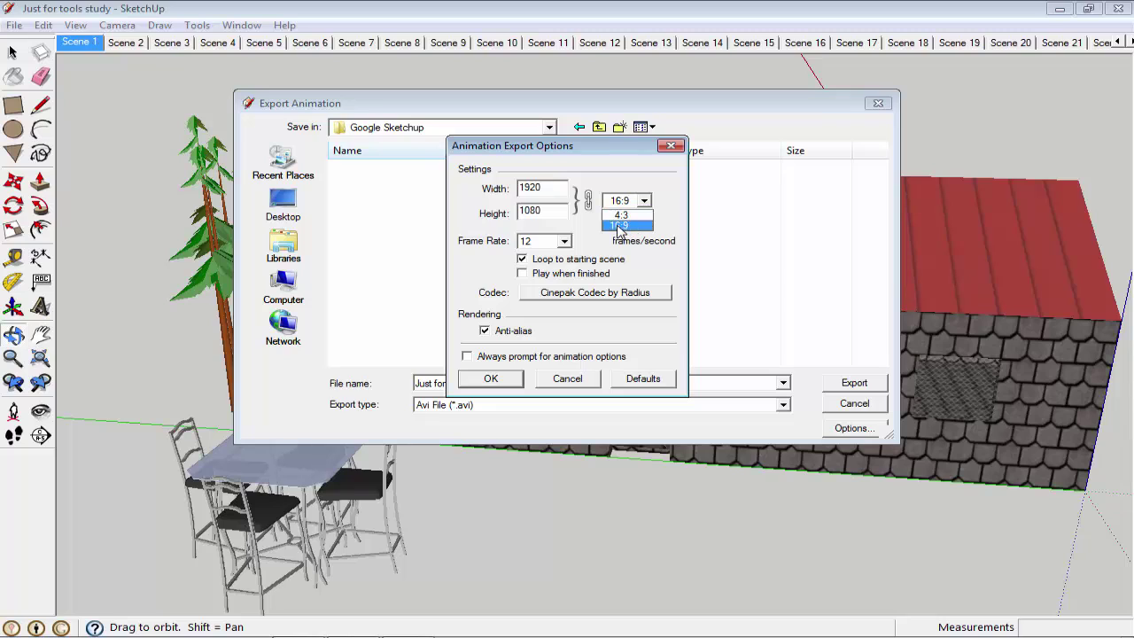
left_click(624, 227)
left_click(611, 201)
left_click(625, 229)
left_click(588, 202)
left_click(588, 202)
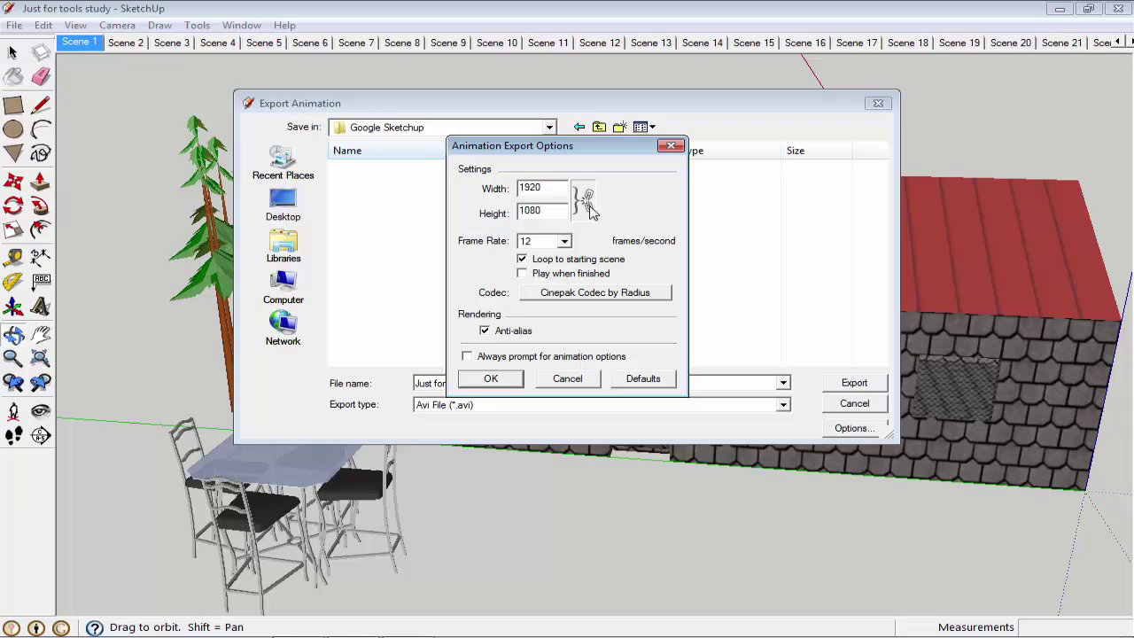
left_click(645, 201)
left_click(620, 222)
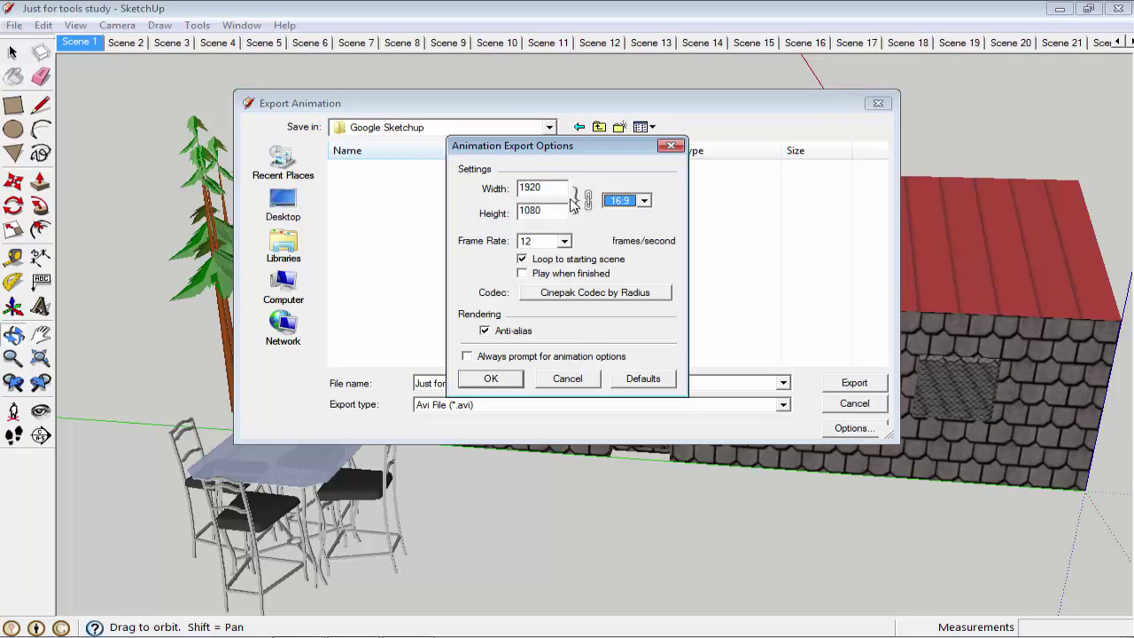
left_click_drag(556, 188, 448, 188)
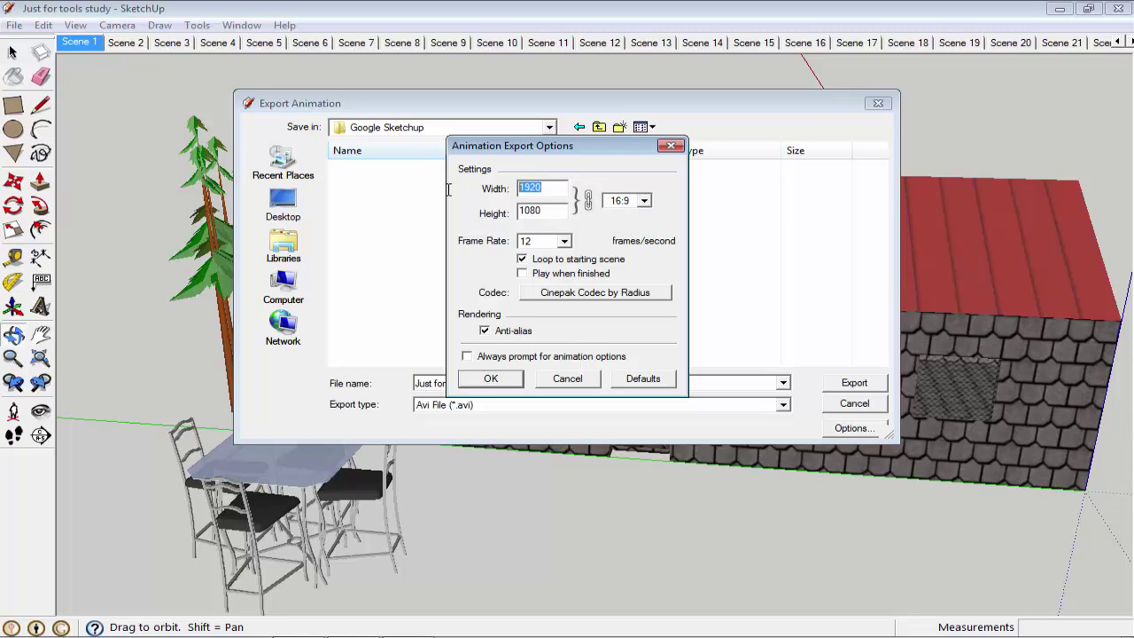
type("1")
- Confirm the options, name the file 'Animation Home', and export the AVI
left_click(502, 382)
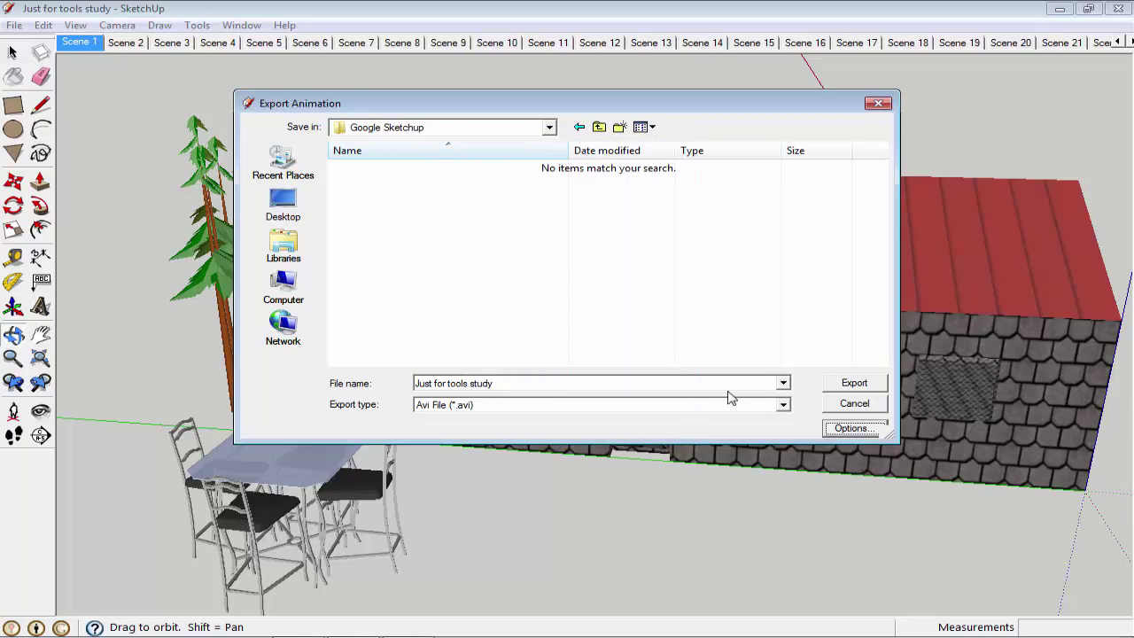
left_click(462, 388)
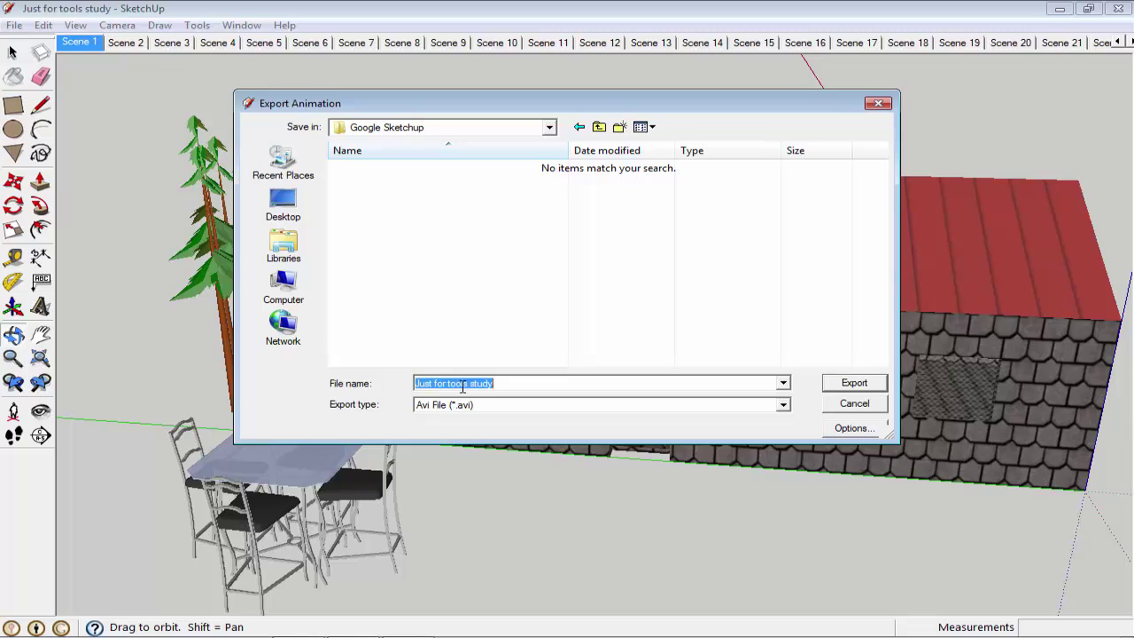
key("BackSpace")
type("Animation Home")
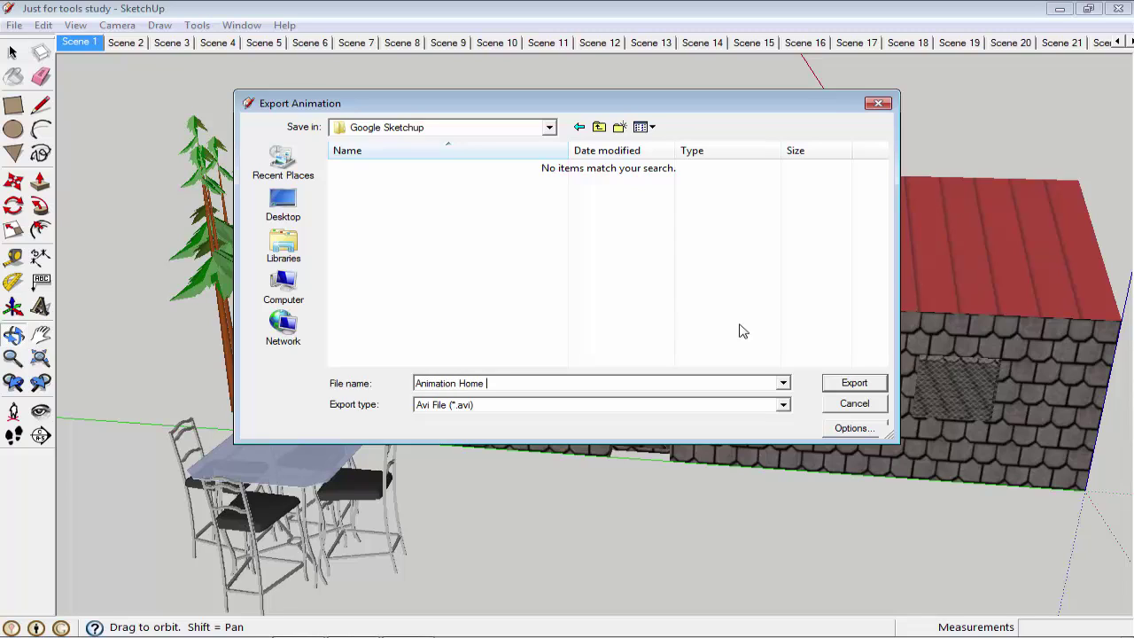
left_click(856, 384)
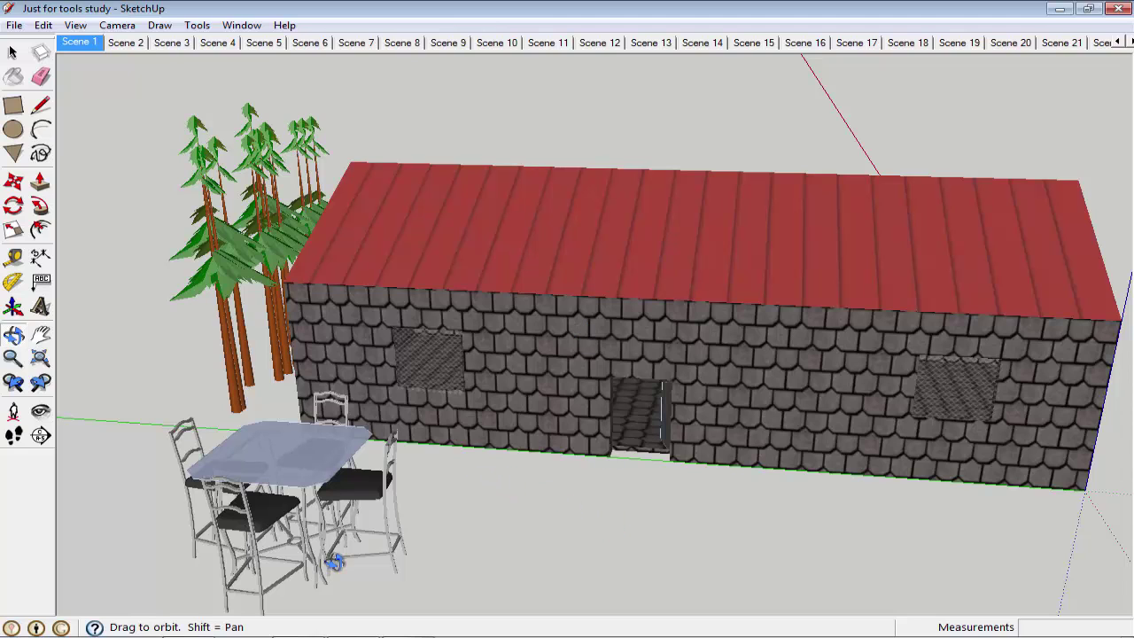
- Check Animation Home's Properties Details in Explorer: 1280×720 at 12 fps
left_click(191, 623)
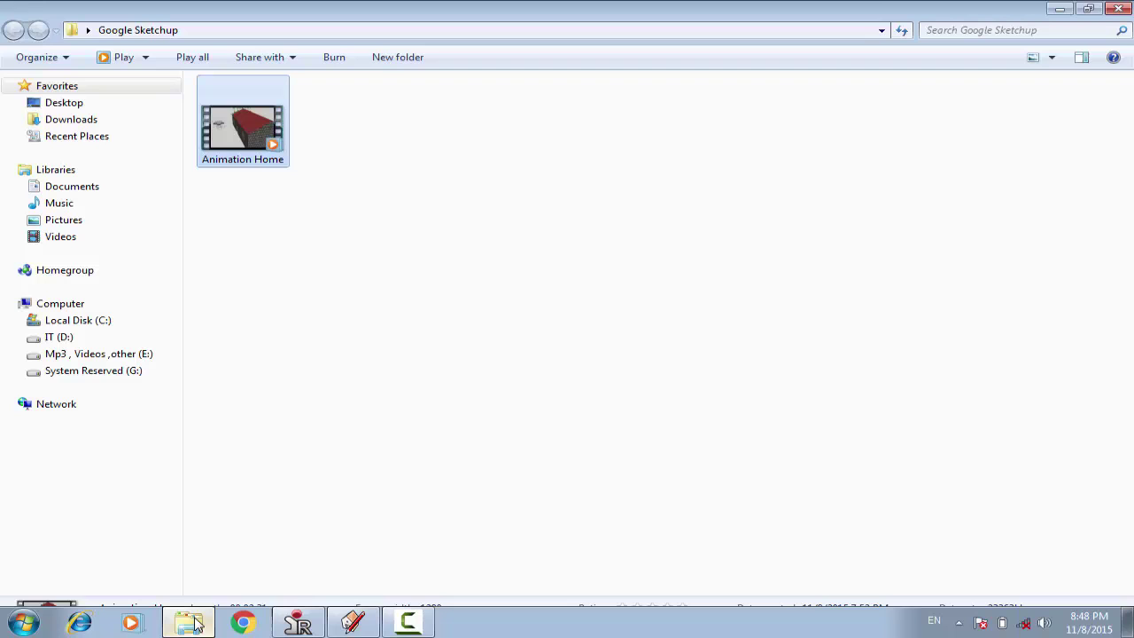
left_click(236, 214)
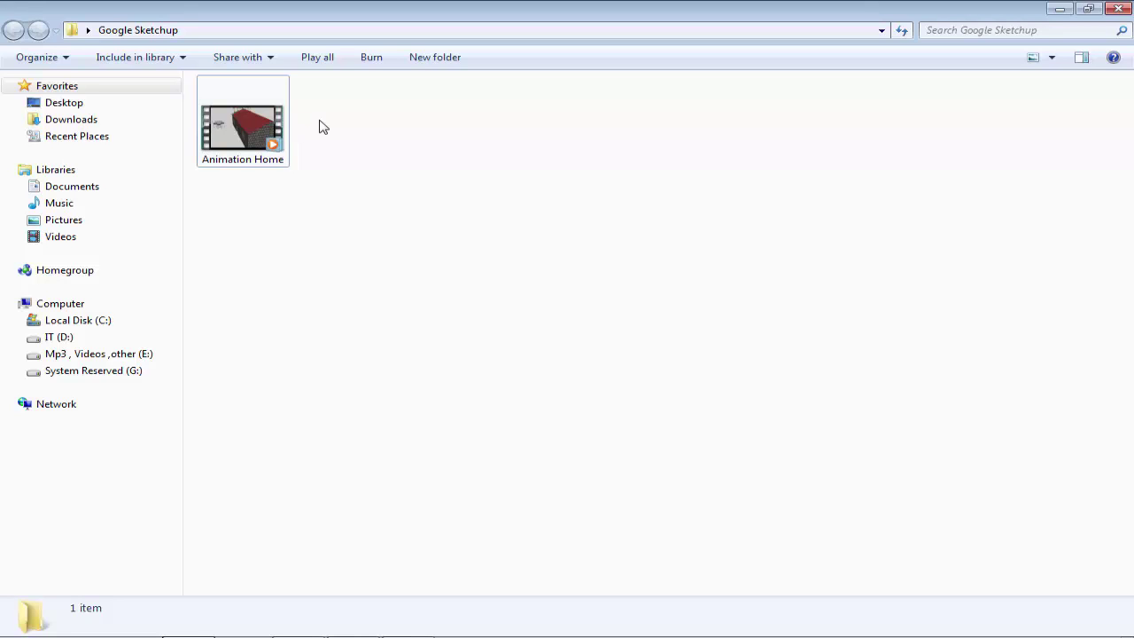
right_click(251, 133)
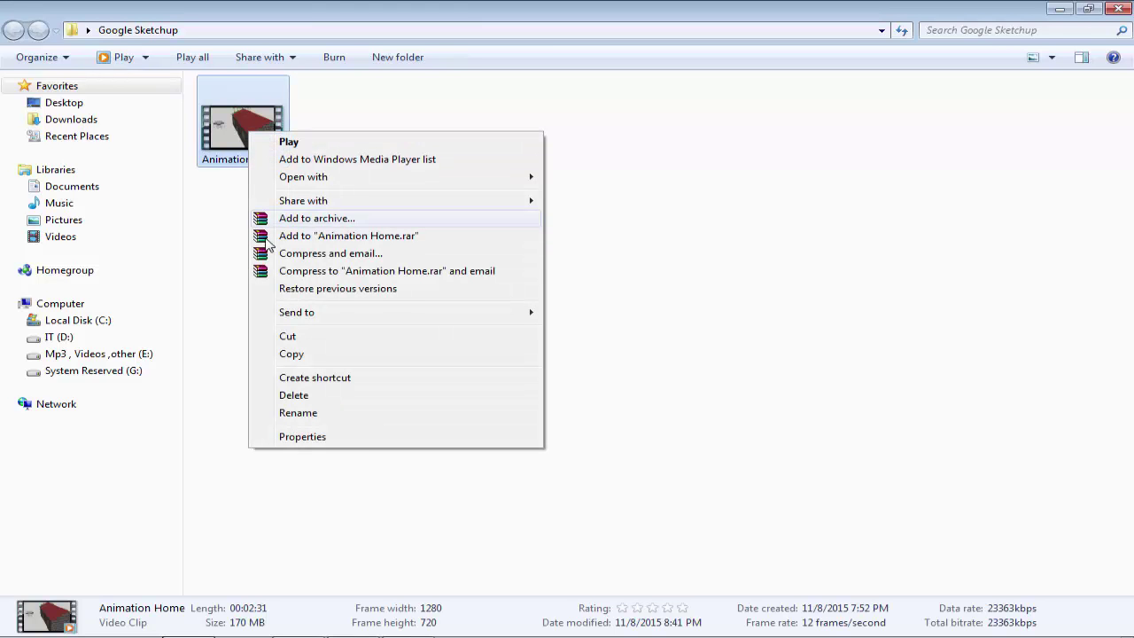
left_click(372, 437)
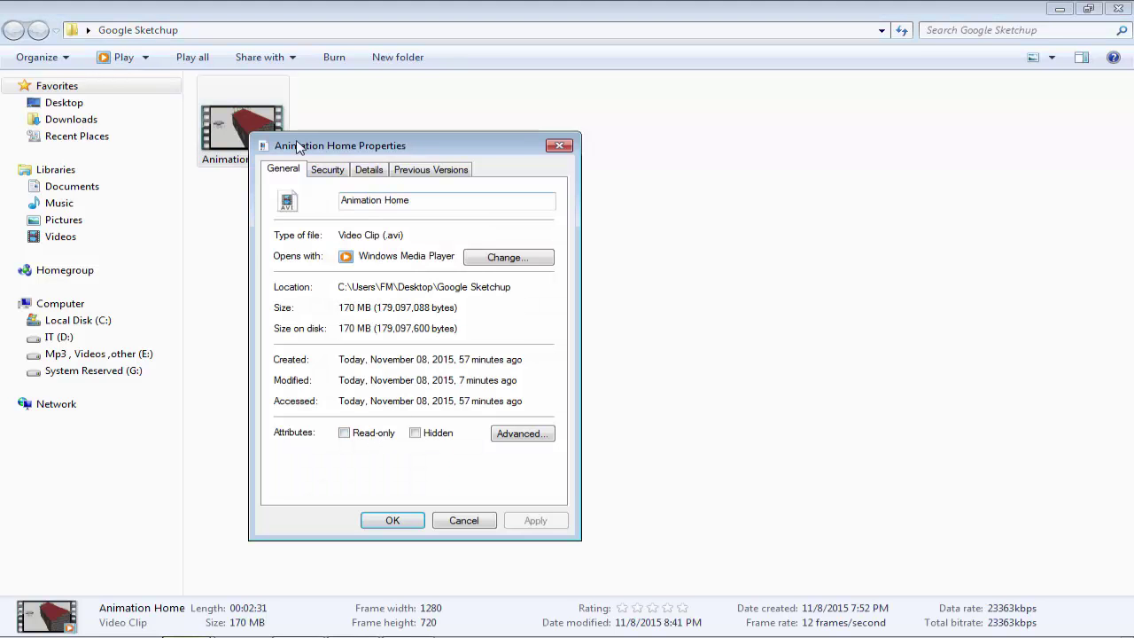
left_click_drag(341, 141, 490, 109)
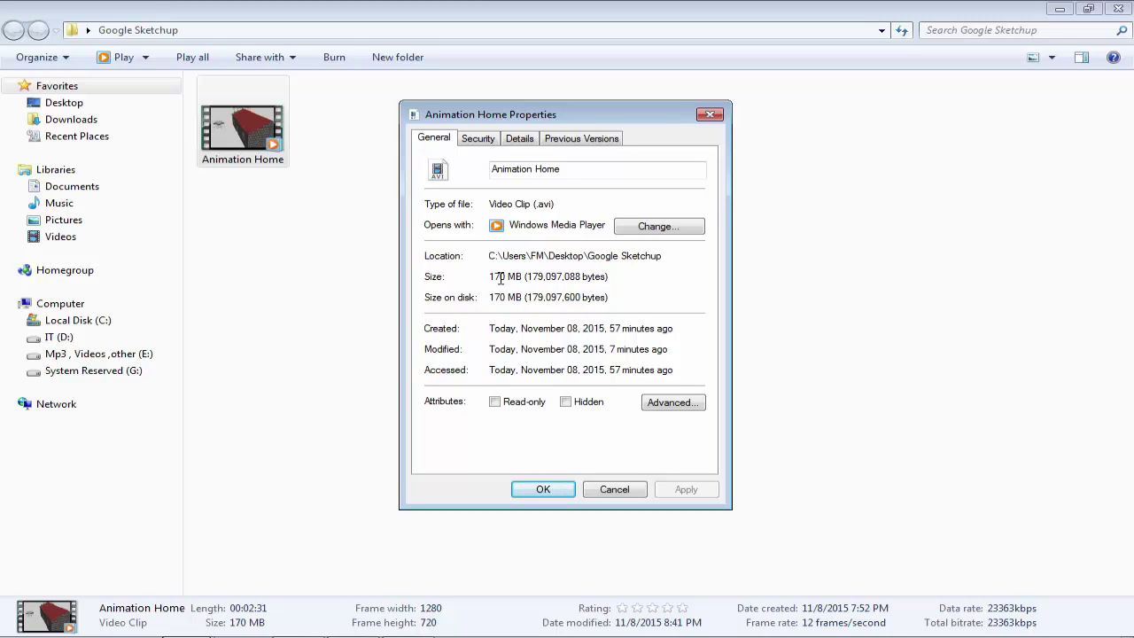
left_click(516, 142)
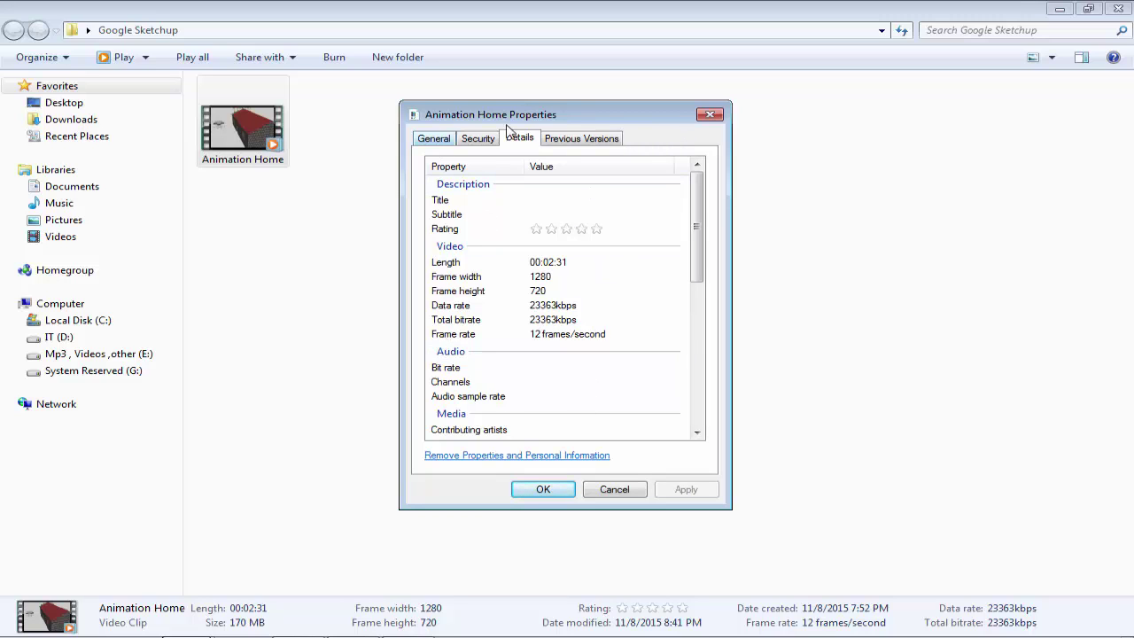
left_click(709, 114)
right_click(259, 137)
mouse_move(311, 176)
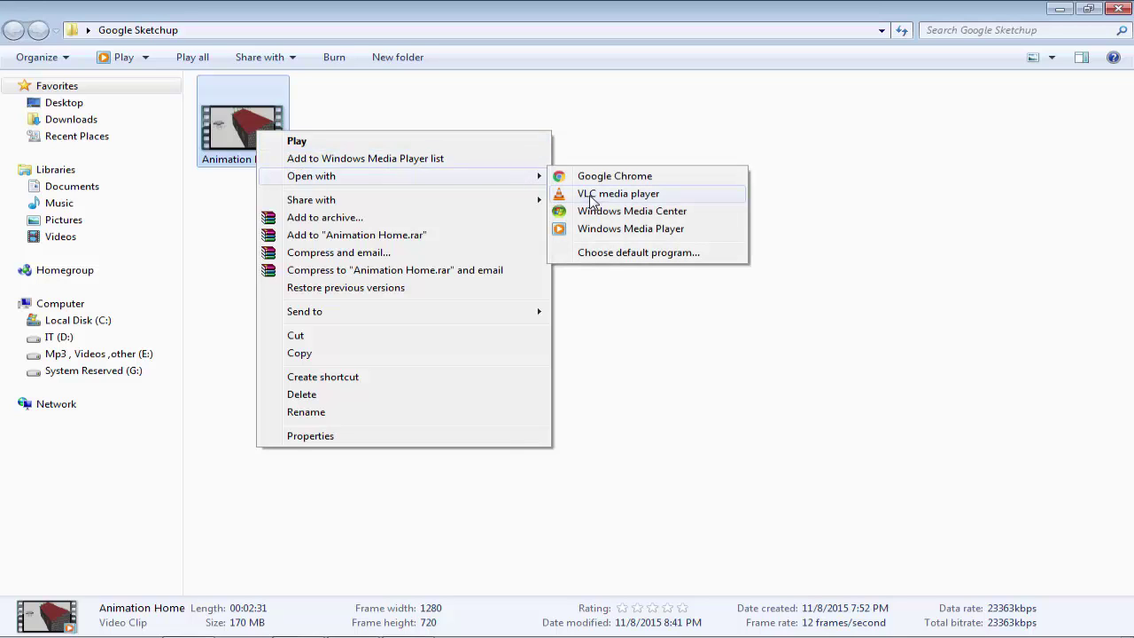
- Play Animation Home maximized in VLC and seek ahead to about 1:19
left_click(589, 201)
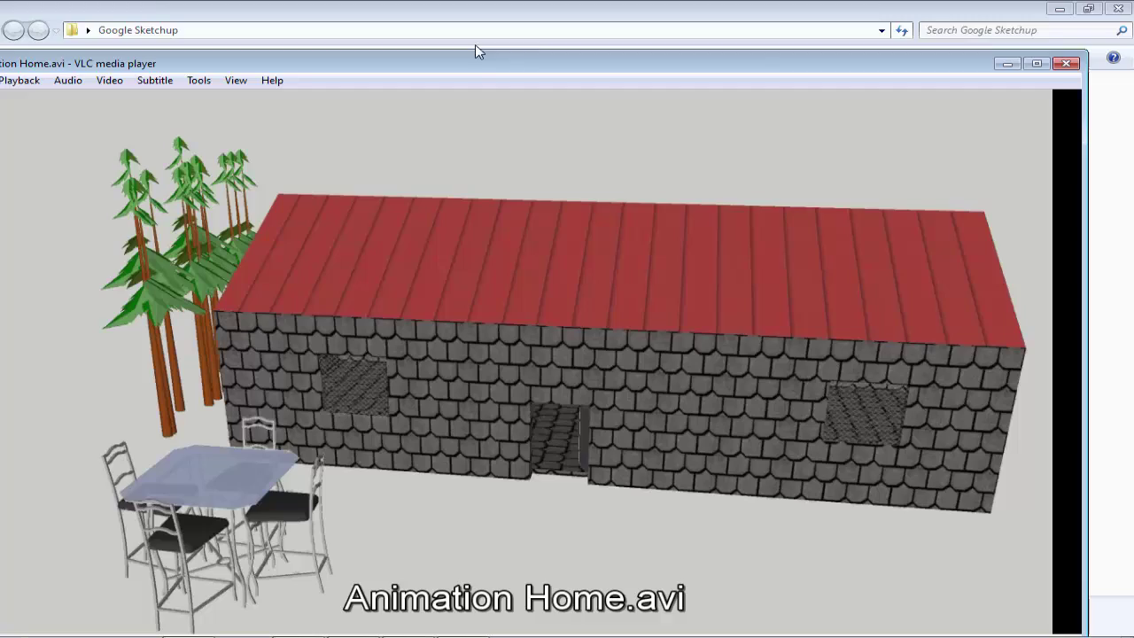
double_click(470, 66)
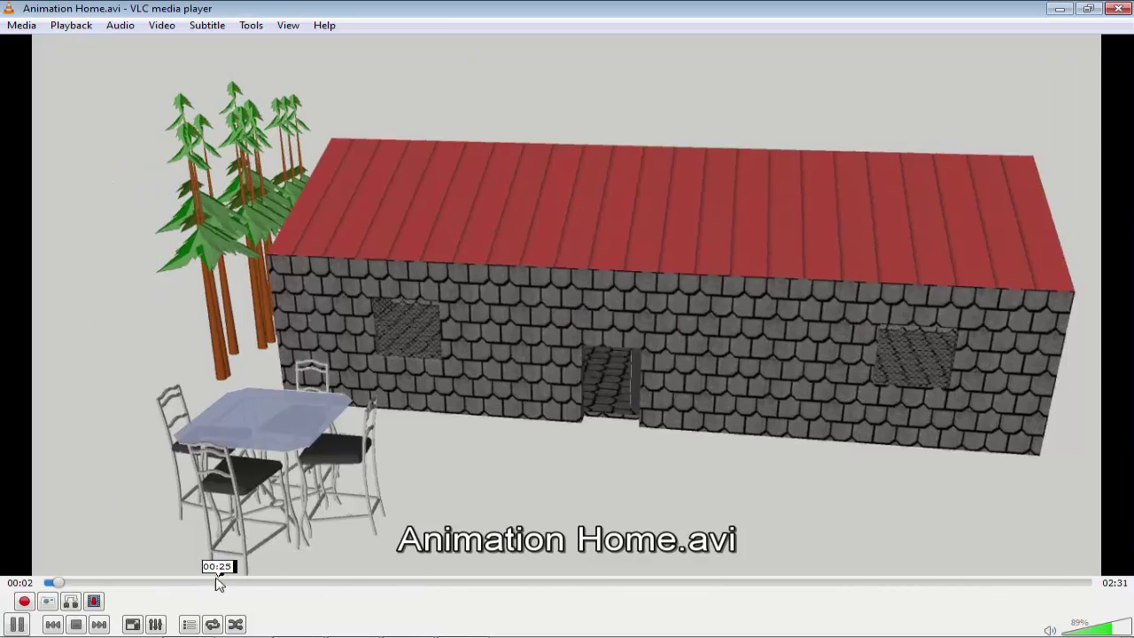
left_click_drag(215, 589, 600, 586)
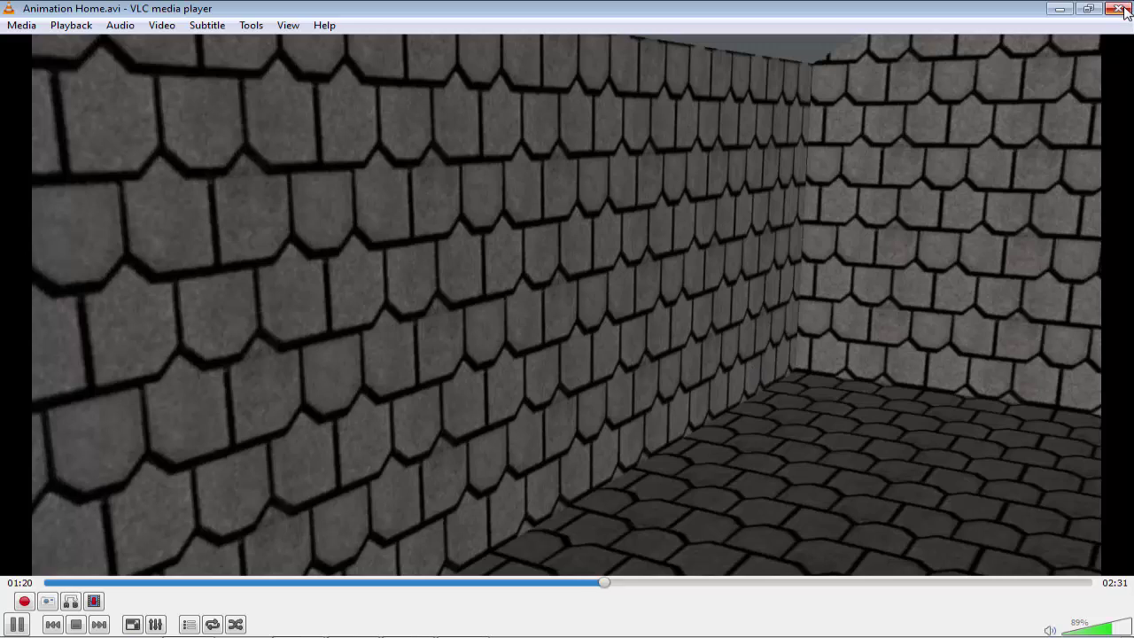
- Close VLC and the Google Sketchup folder, then open and dismiss SketchUp's File menu
left_click(1117, 10)
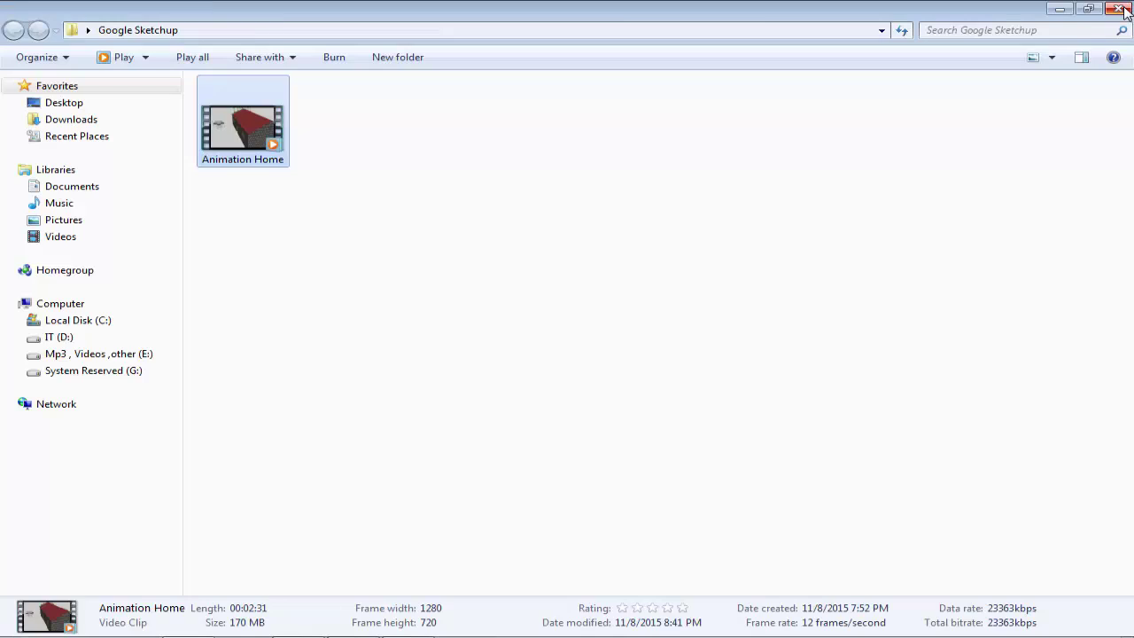
left_click(1116, 16)
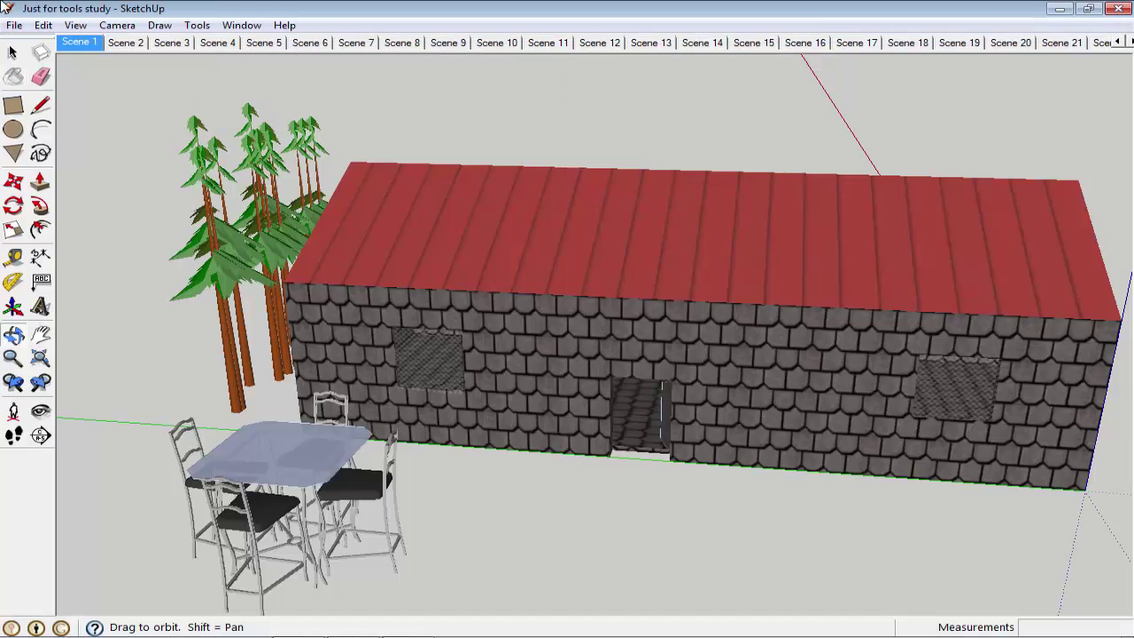
left_click(13, 27)
mouse_move(65, 197)
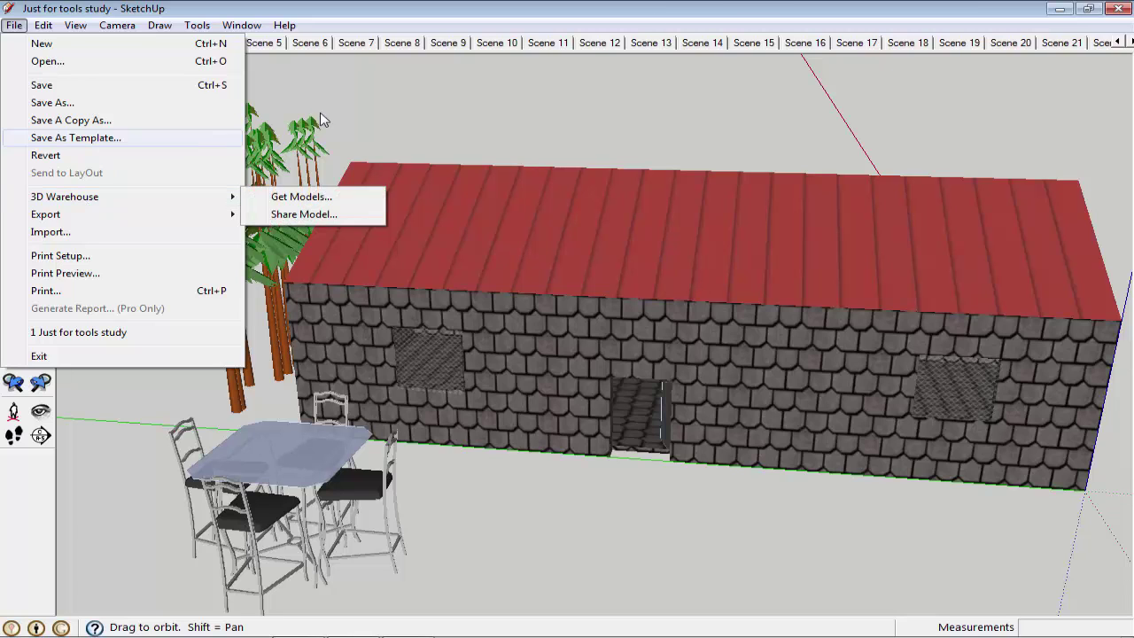
left_click(804, 56)
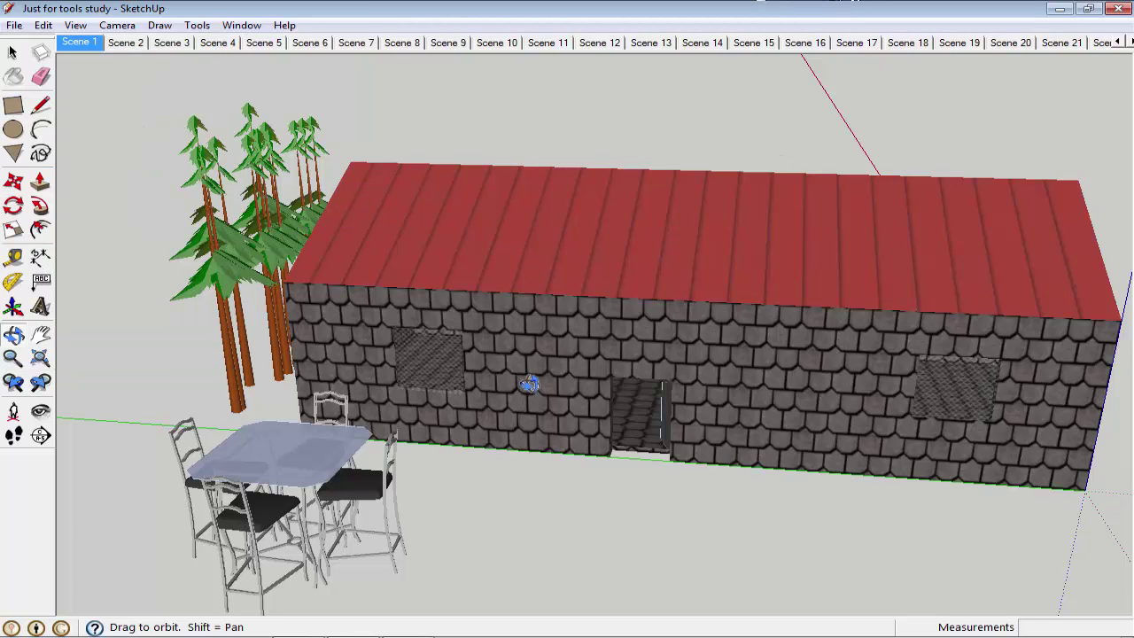